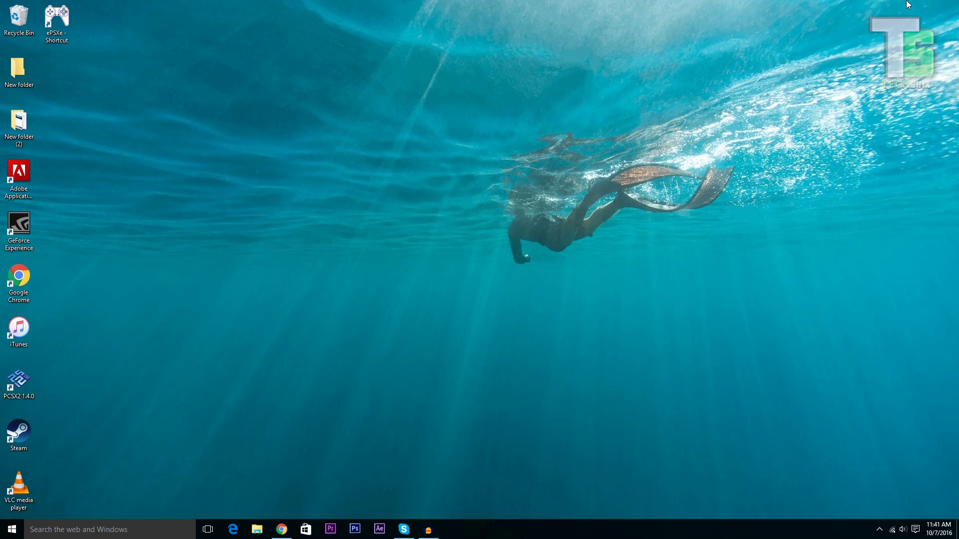
Load cydiaimpactor.com in a maximized Chrome window and download the Windows version
{"action": "left_click", "coordinate": [281, 529]}
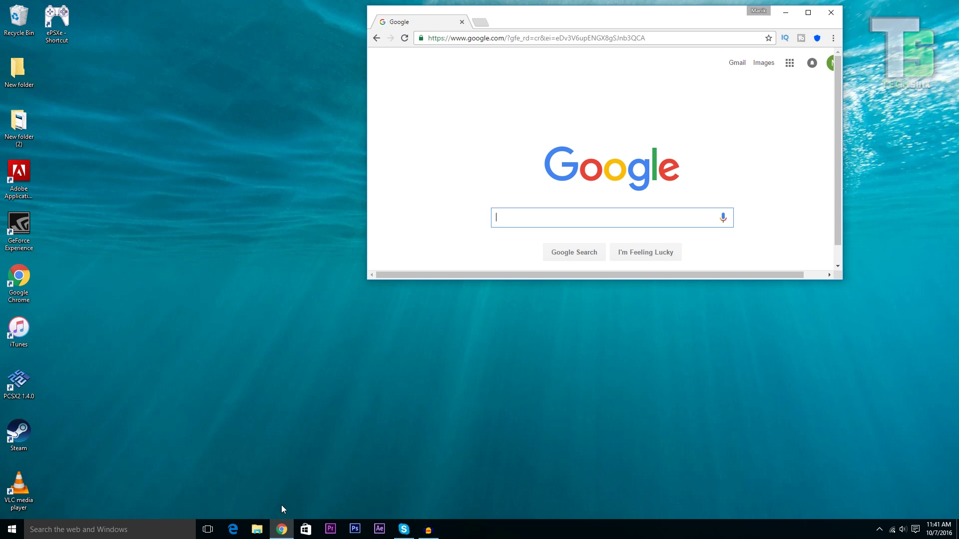
{"action": "left_click", "coordinate": [817, 14]}
{"action": "left_click", "coordinate": [267, 24]}
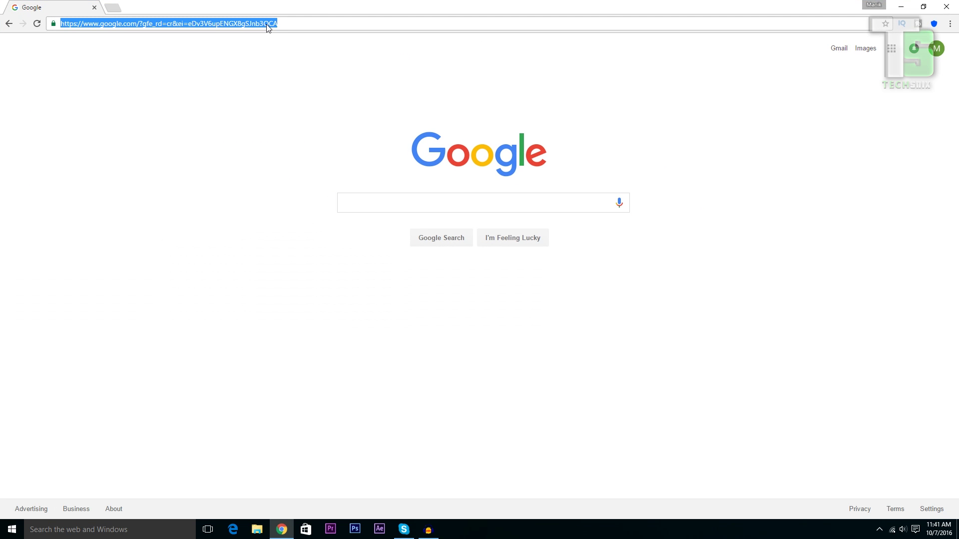
{"action": "type", "text": "cydiaim"}
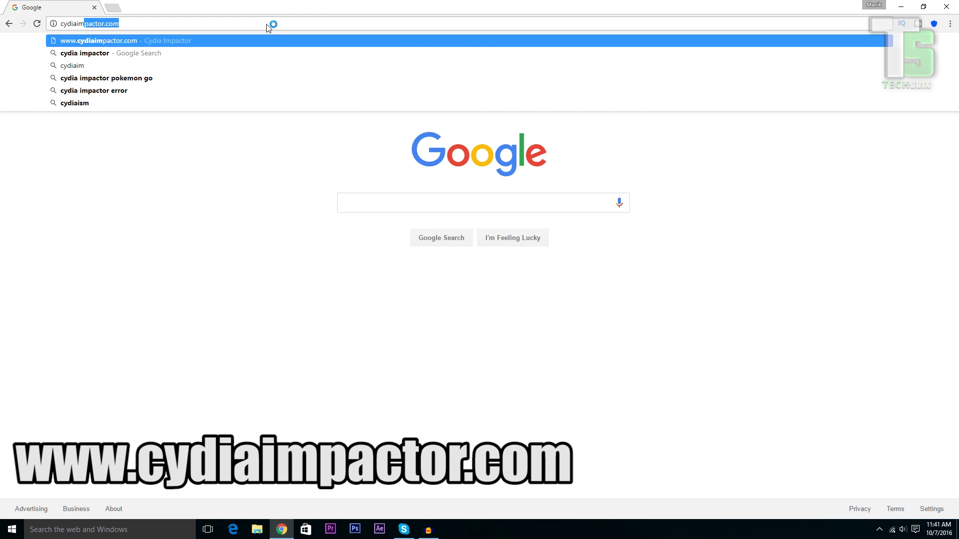
{"action": "key", "text": "Return"}
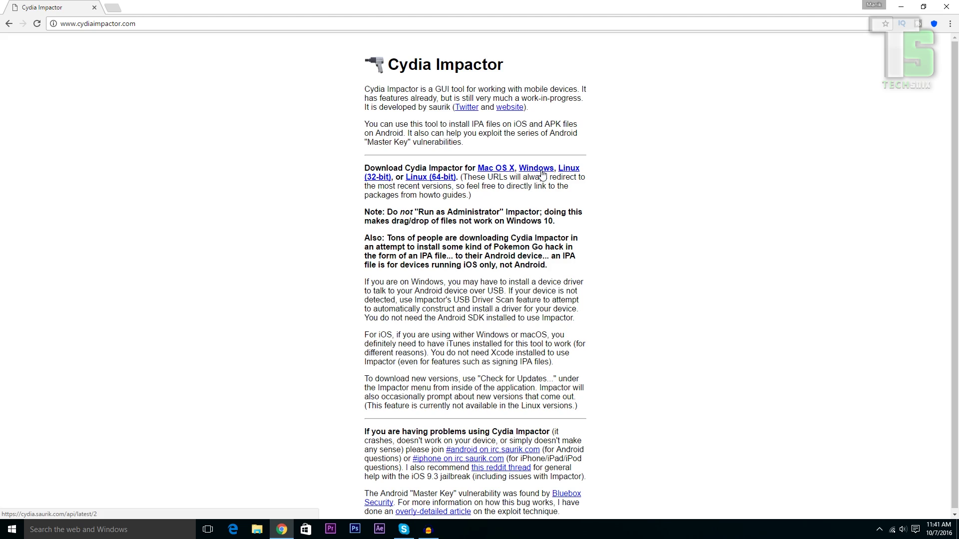
{"action": "left_click", "coordinate": [541, 171]}
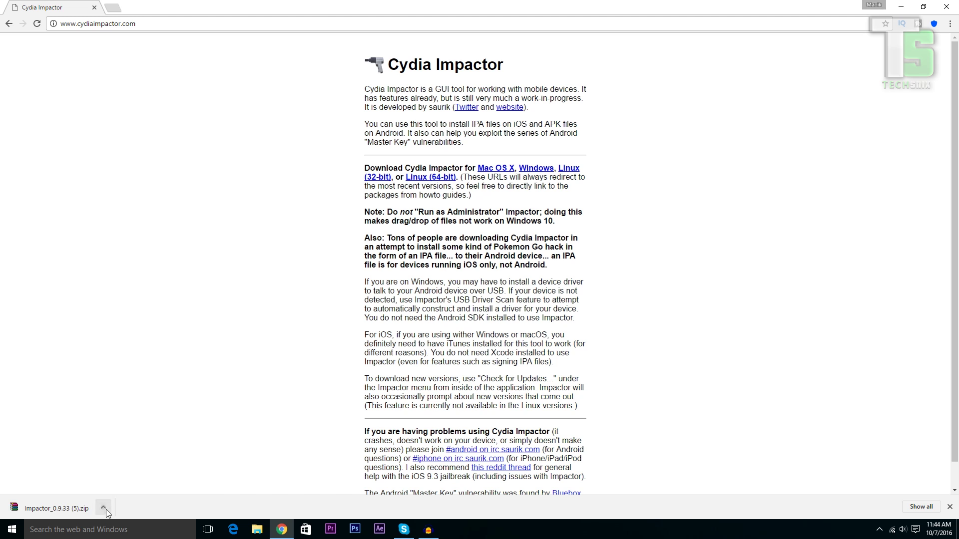
Extract Impactor_0.9.33 (5).zip from the Downloads folder with WinRAR's Extract files option
{"action": "left_click", "coordinate": [103, 508]}
{"action": "left_click", "coordinate": [124, 473]}
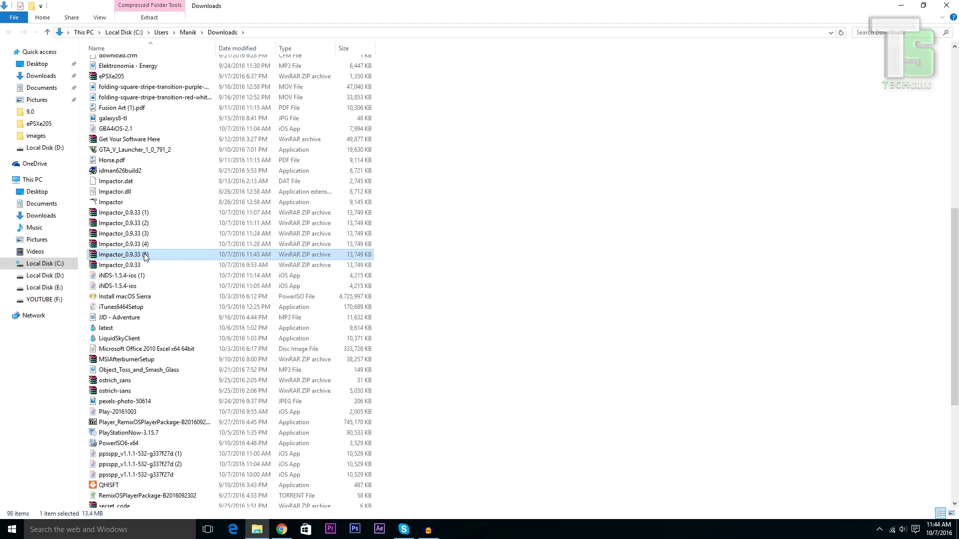
{"action": "right_click", "coordinate": [146, 256]}
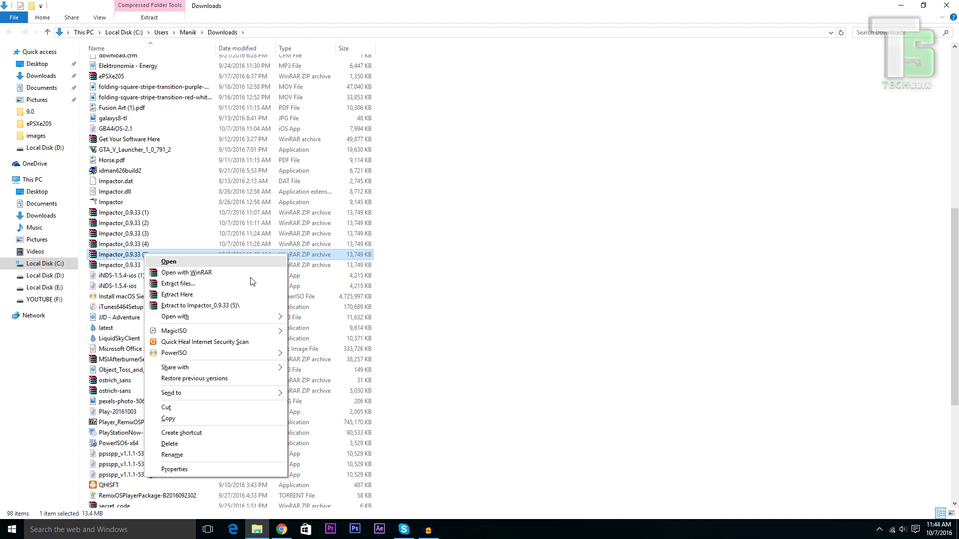
{"action": "left_click", "coordinate": [213, 285]}
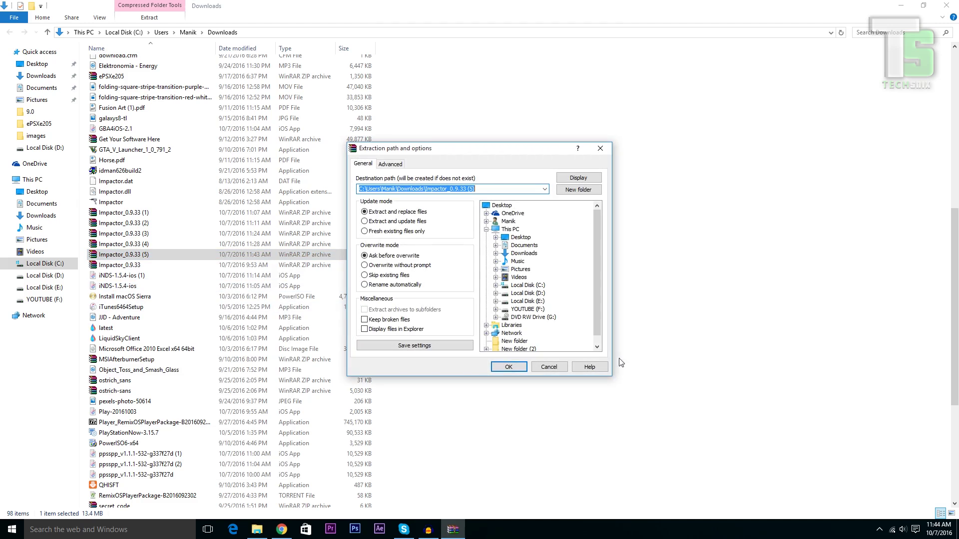
{"action": "left_click", "coordinate": [509, 367]}
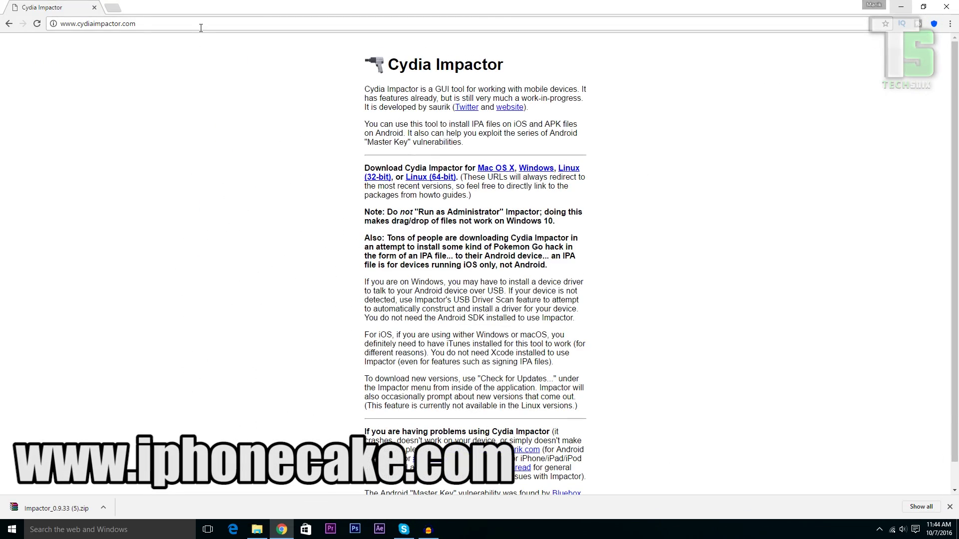
Go to iphonecake.com, search for PPSSPP and open its app page in a new tab
{"action": "left_click", "coordinate": [201, 27]}
{"action": "type", "text": "iphonecak"}
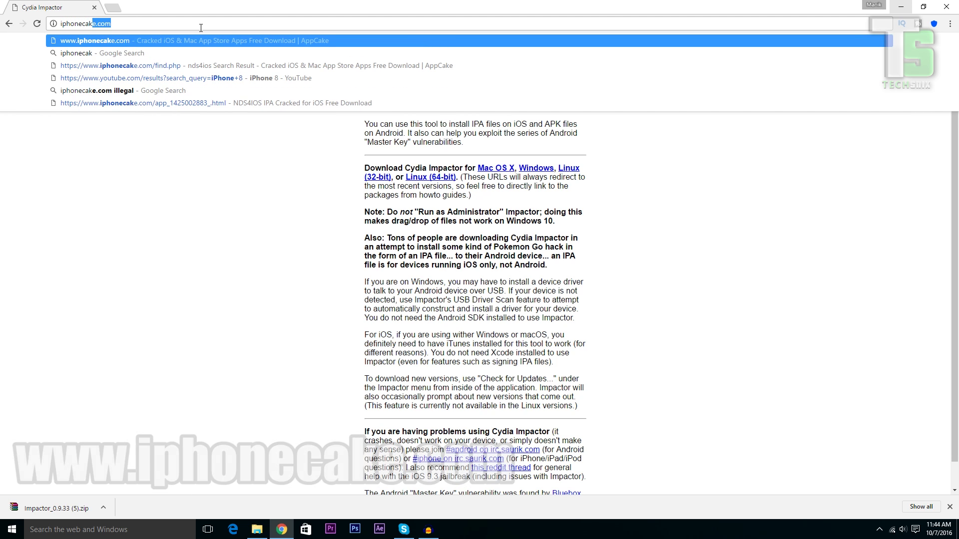
{"action": "key", "text": "Return"}
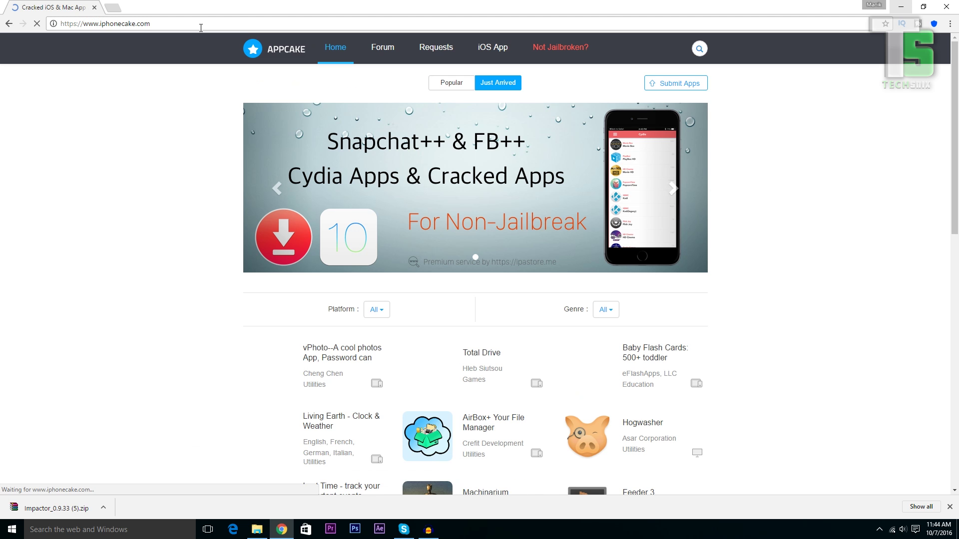
{"action": "left_click", "coordinate": [693, 53]}
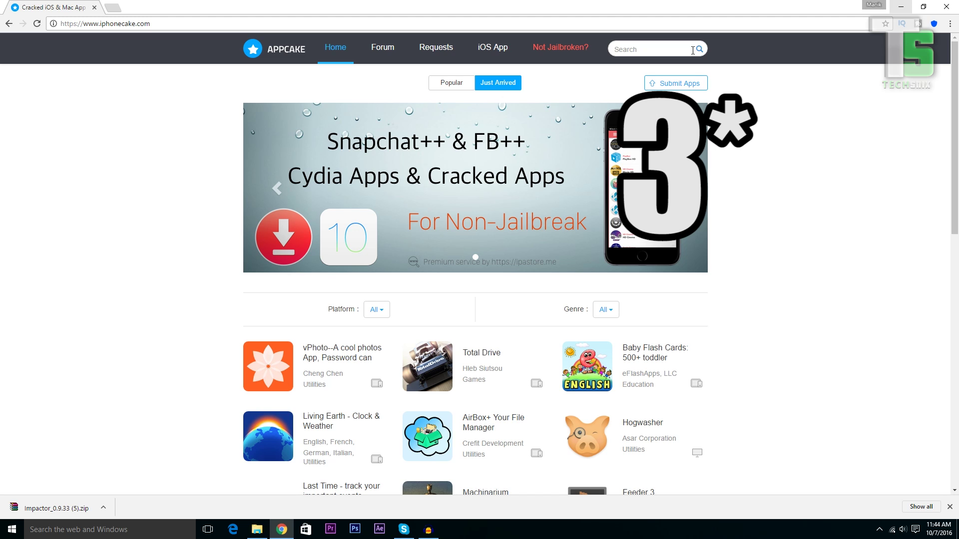
{"action": "type", "text": "ppsspp"}
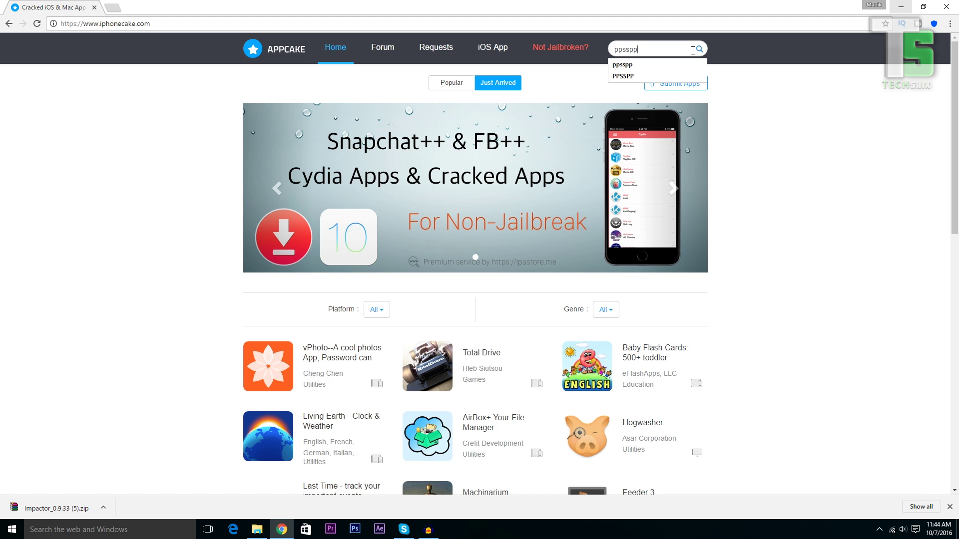
{"action": "key", "text": "Return"}
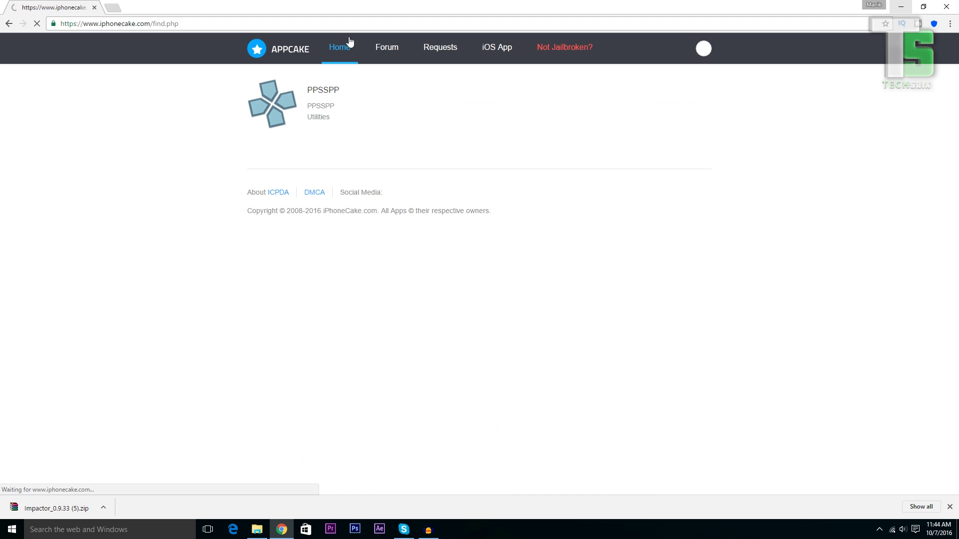
{"action": "right_click", "coordinate": [311, 110]}
{"action": "left_click", "coordinate": [331, 115]}
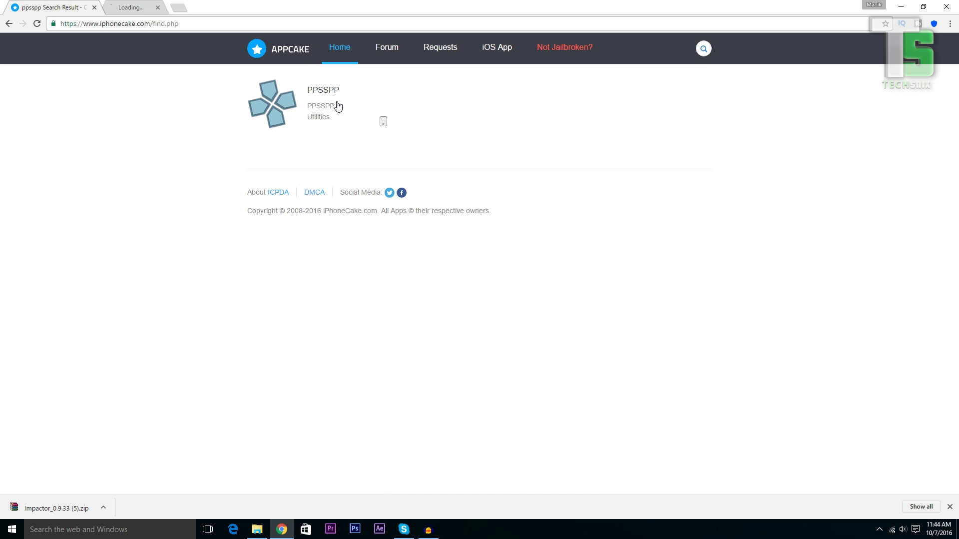
Search the site for GBA4iOS, then begin a search for iNDS
{"action": "left_click", "coordinate": [702, 48]}
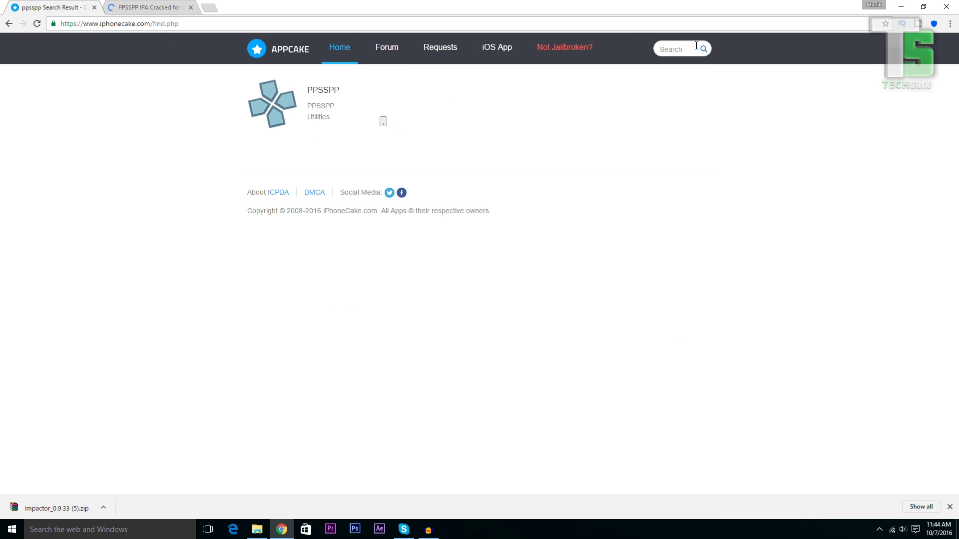
{"action": "type", "text": "gba"}
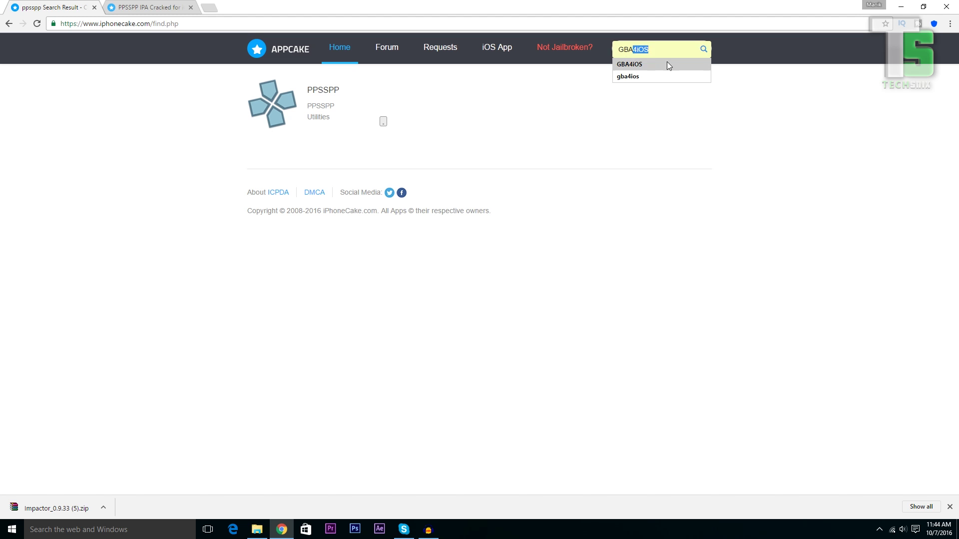
{"action": "left_click", "coordinate": [667, 64]}
{"action": "left_click", "coordinate": [705, 49]}
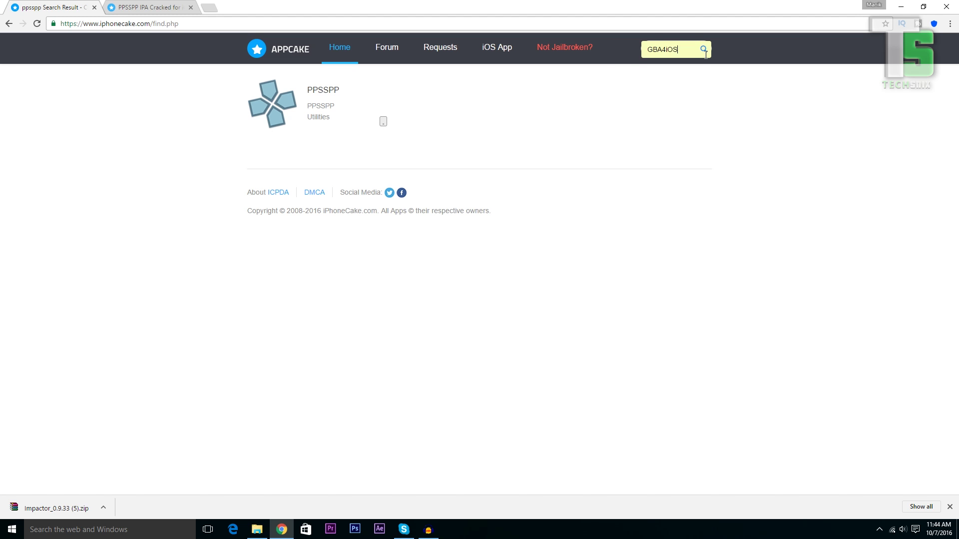
{"action": "left_click", "coordinate": [704, 50]}
{"action": "left_click", "coordinate": [704, 45]}
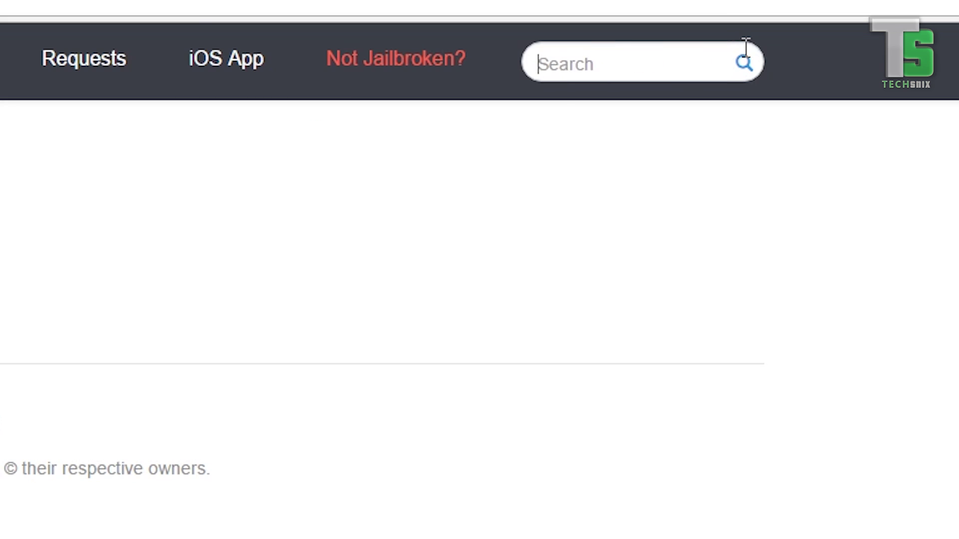
{"action": "type", "text": "inds"}
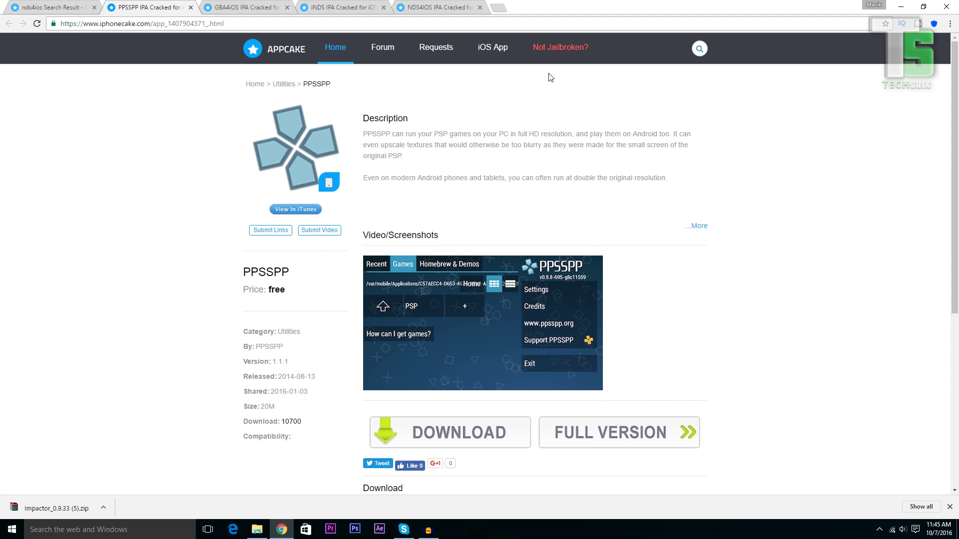
Download the PPSSPP IPA from its FilePup page as a free user
{"action": "scroll", "coordinate": [550, 77], "scroll_direction": "down", "scroll_amount": 5}
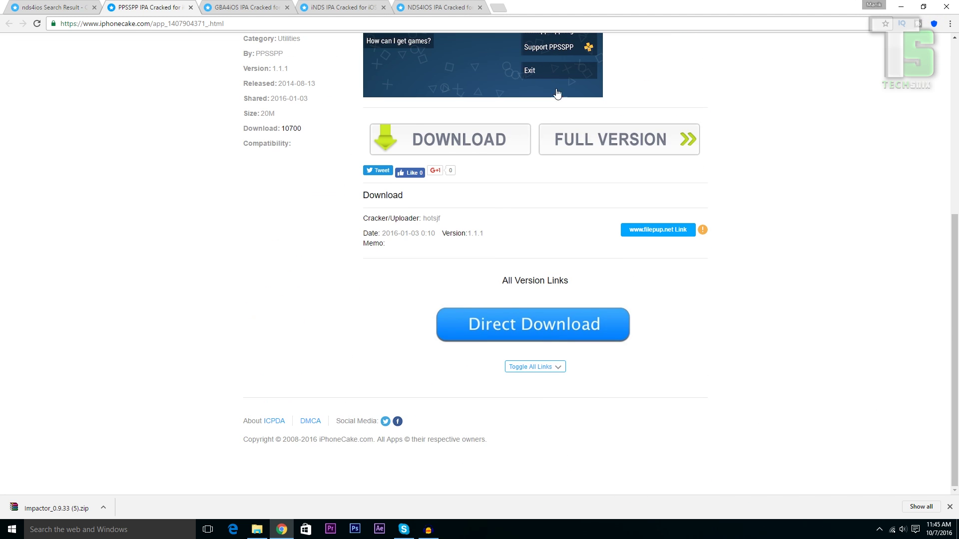
{"action": "left_click", "coordinate": [657, 230]}
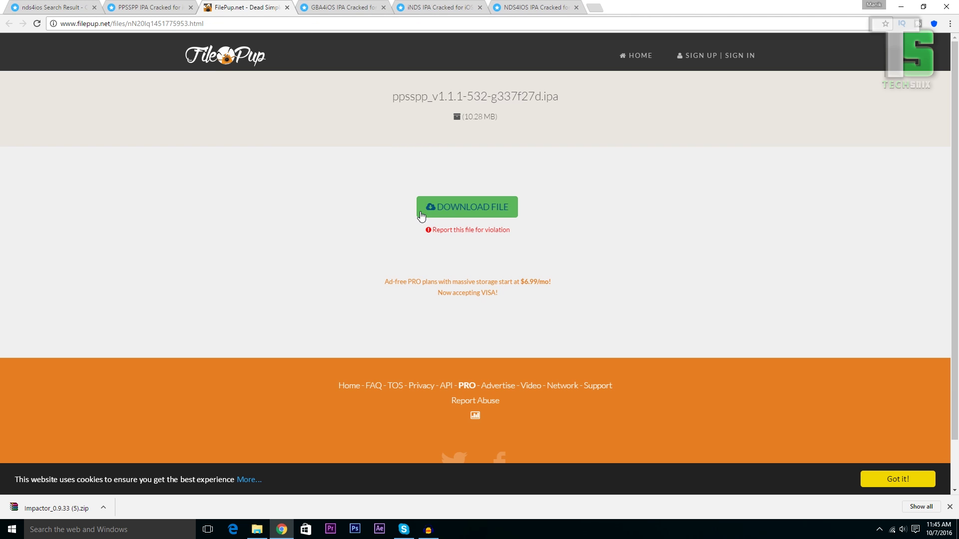
{"action": "left_click", "coordinate": [431, 210]}
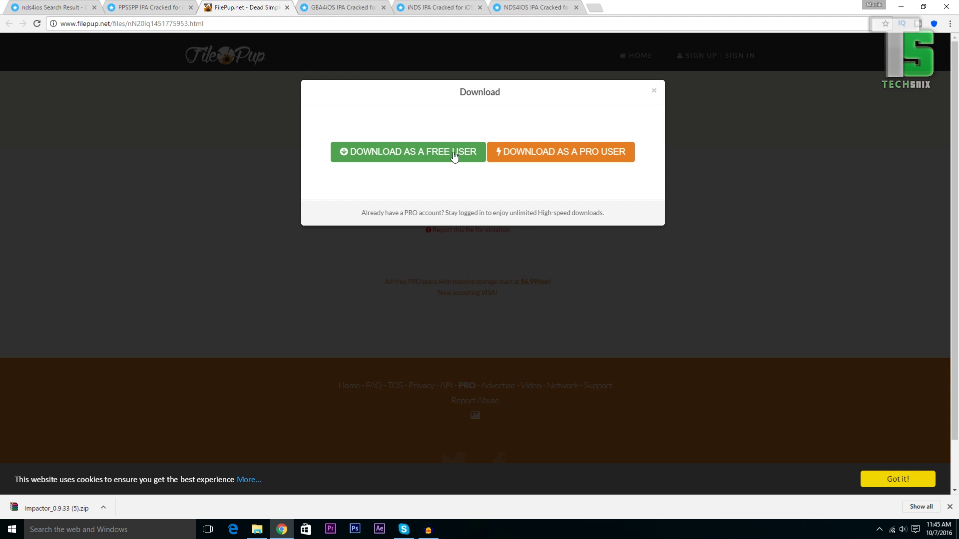
{"action": "left_click", "coordinate": [454, 156]}
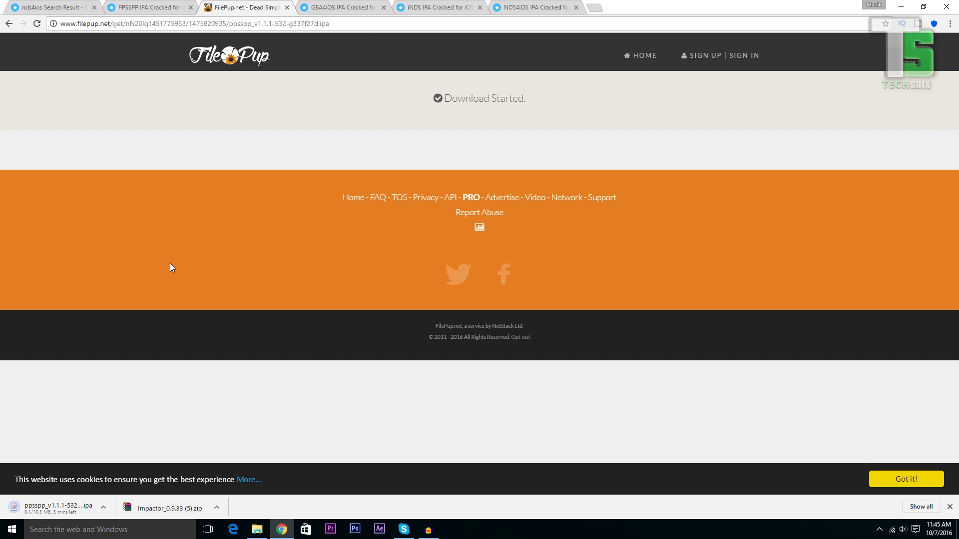
On the GBA4iOS tab, open the FilePup download page for the GBA4iOS IPA
{"action": "left_click", "coordinate": [350, 6]}
{"action": "left_click", "coordinate": [419, 6]}
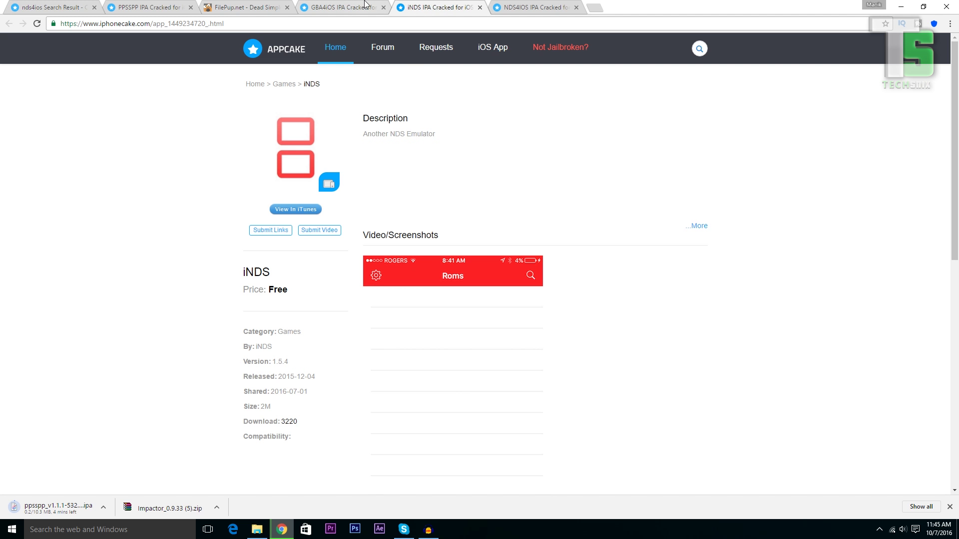
{"action": "left_click", "coordinate": [344, 7]}
{"action": "scroll", "coordinate": [629, 300], "scroll_direction": "down", "scroll_amount": 12}
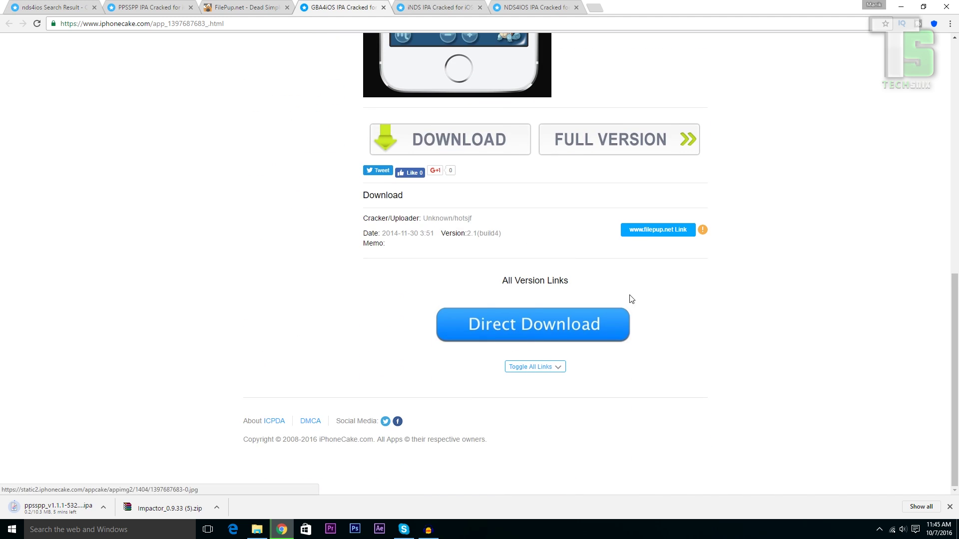
{"action": "left_click", "coordinate": [655, 230]}
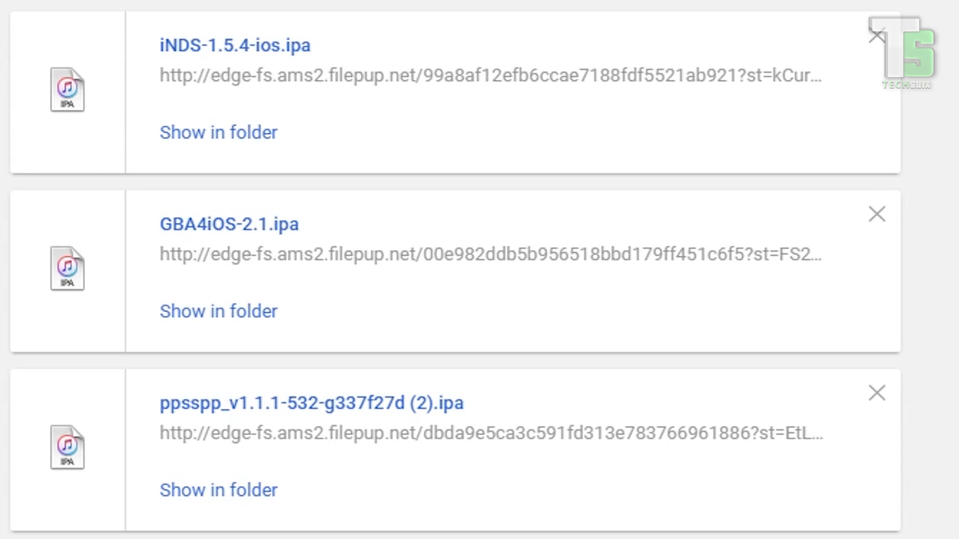
Open the Impactor_0.9.33 (4) folder in Downloads and run the Impactor application
{"action": "left_click", "coordinate": [393, 130]}
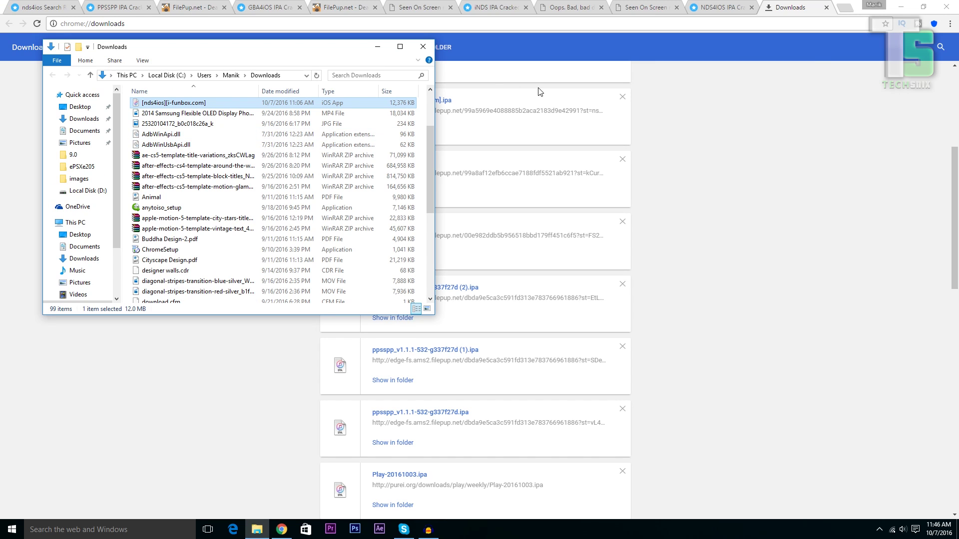
{"action": "scroll", "coordinate": [430, 146], "scroll_direction": "up", "scroll_amount": 5}
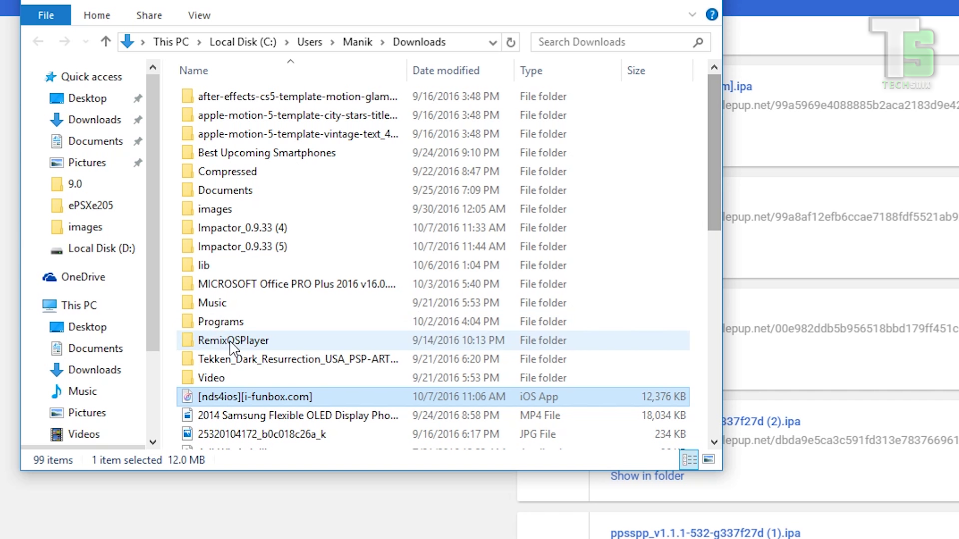
{"action": "right_click", "coordinate": [267, 231]}
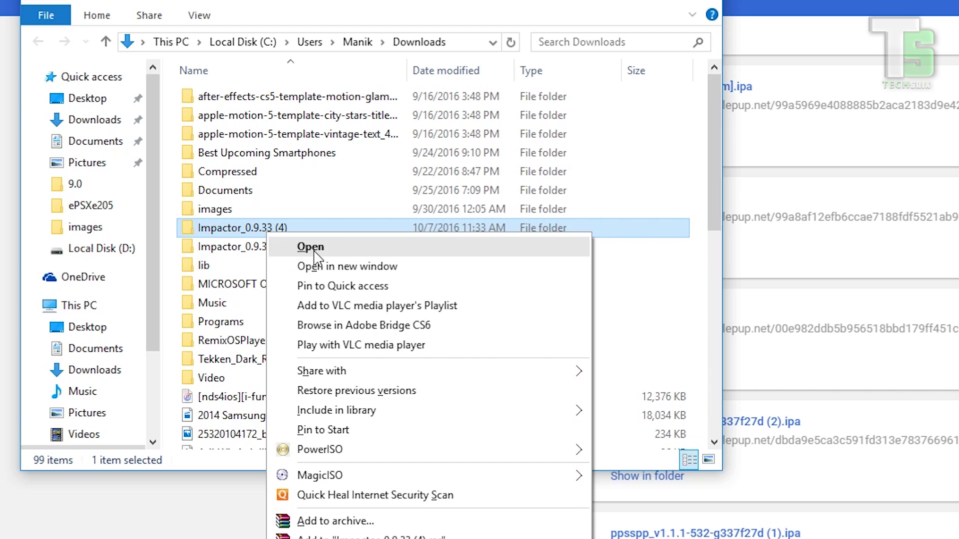
{"action": "left_click", "coordinate": [282, 247]}
{"action": "double_click", "coordinate": [242, 174]}
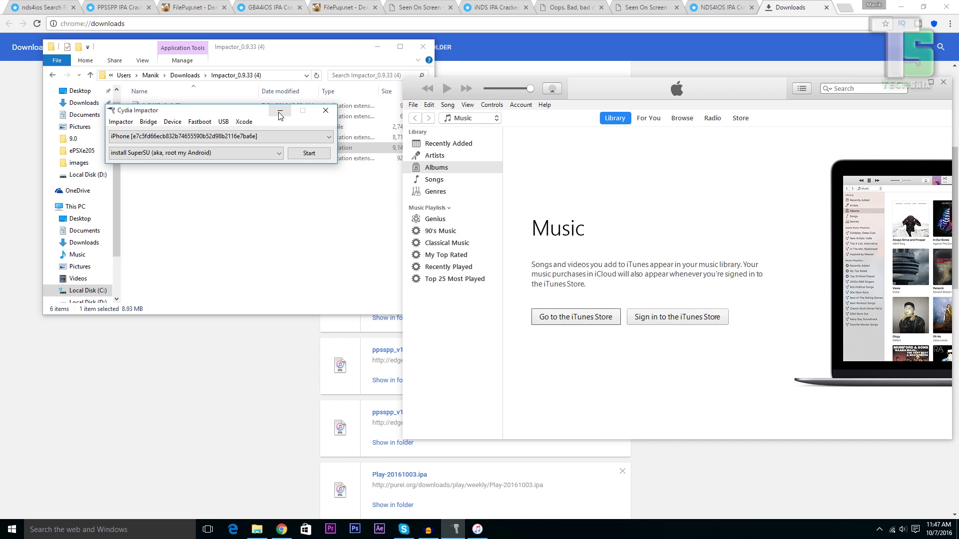
Drop GBA4iOS-2.1.ipa onto Cydia Impactor and sign in with the Apple ID e-mail and password
{"action": "left_click", "coordinate": [280, 114]}
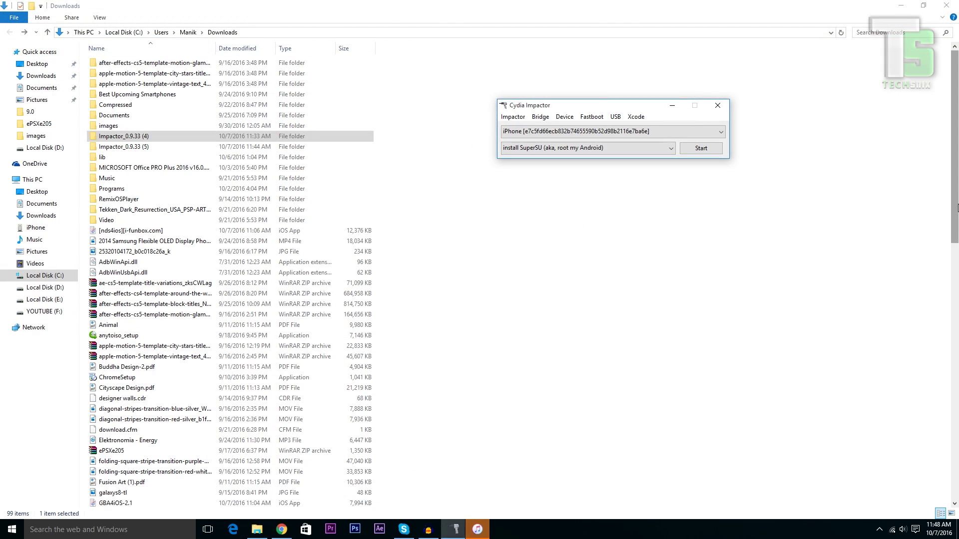
{"action": "left_click_drag", "start_coordinate": [955, 208], "coordinate": [955, 329]}
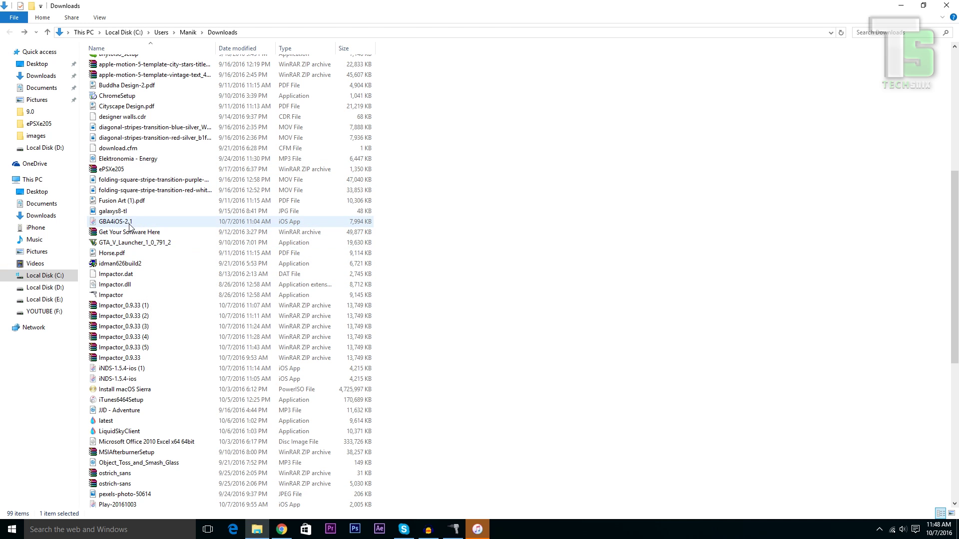
{"action": "left_click_drag", "start_coordinate": [129, 226], "coordinate": [596, 142]}
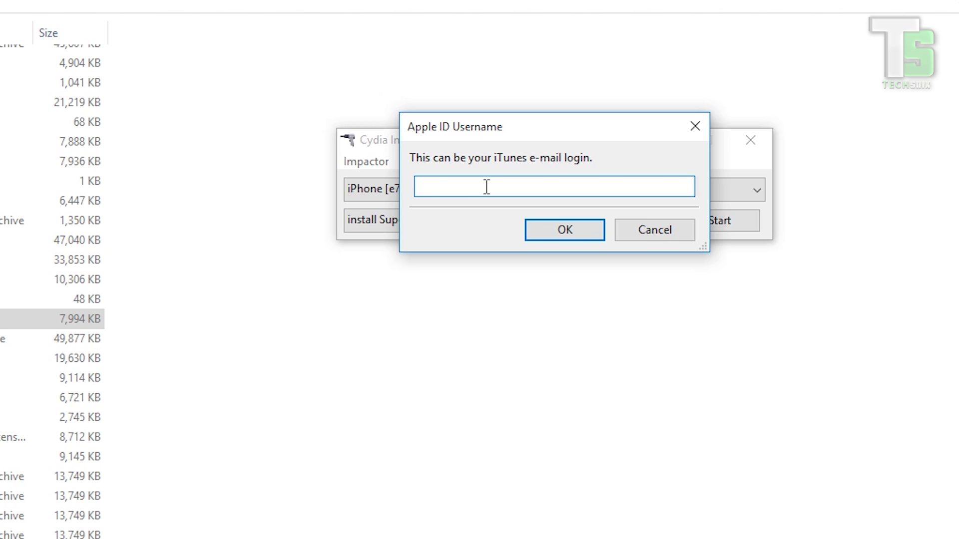
{"action": "left_click", "coordinate": [571, 232]}
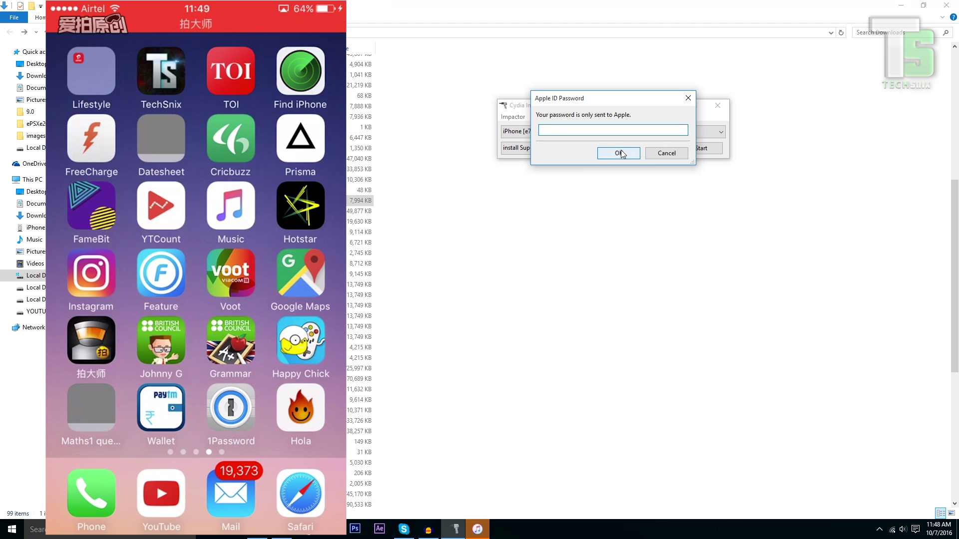
{"action": "type", "text": "************"}
{"action": "left_click", "coordinate": [634, 156]}
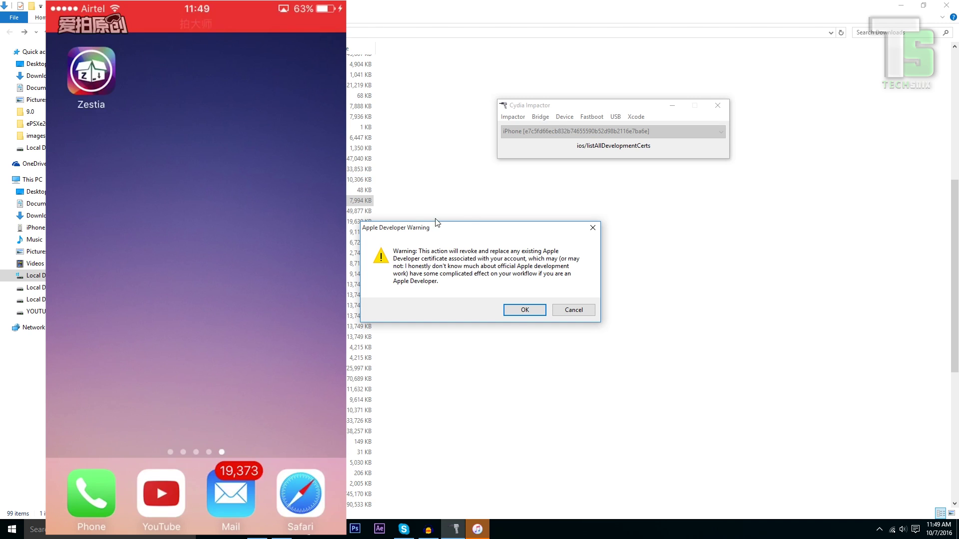
Accept the Apple Developer certificate warning so the GBA4iOS install completes
{"action": "left_click", "coordinate": [514, 313]}
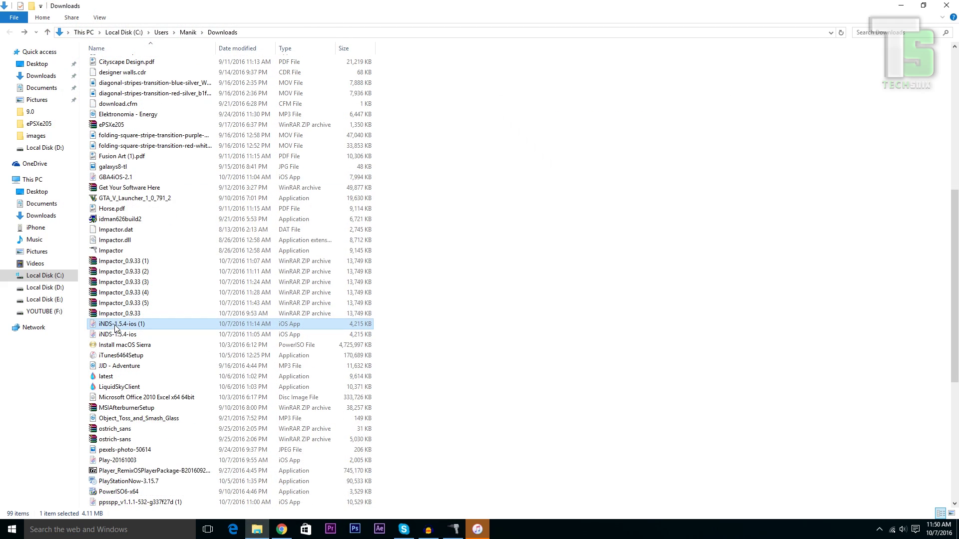
Drop iNDS-1.5.4-ios (1).ipa onto Cydia Impactor and enter the Apple ID username and password
{"action": "left_click", "coordinate": [104, 324]}
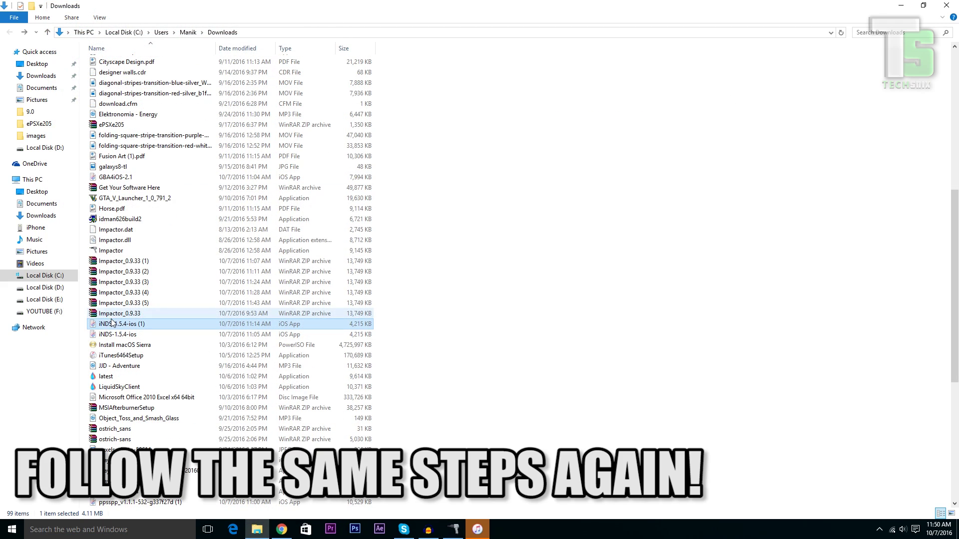
{"action": "left_click_drag", "start_coordinate": [105, 324], "coordinate": [614, 152]}
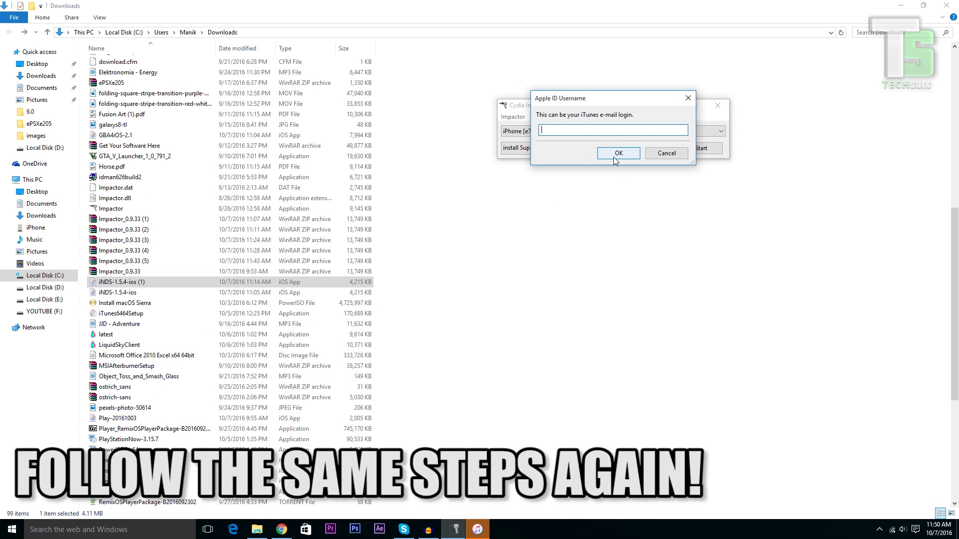
{"action": "type", "text": "cmsd"}
{"action": "key", "text": "Return"}
{"action": "type", "text": "password"}
{"action": "type", "text": "•••••"}
{"action": "type", "text": "••••"}
{"action": "key", "text": "Return"}
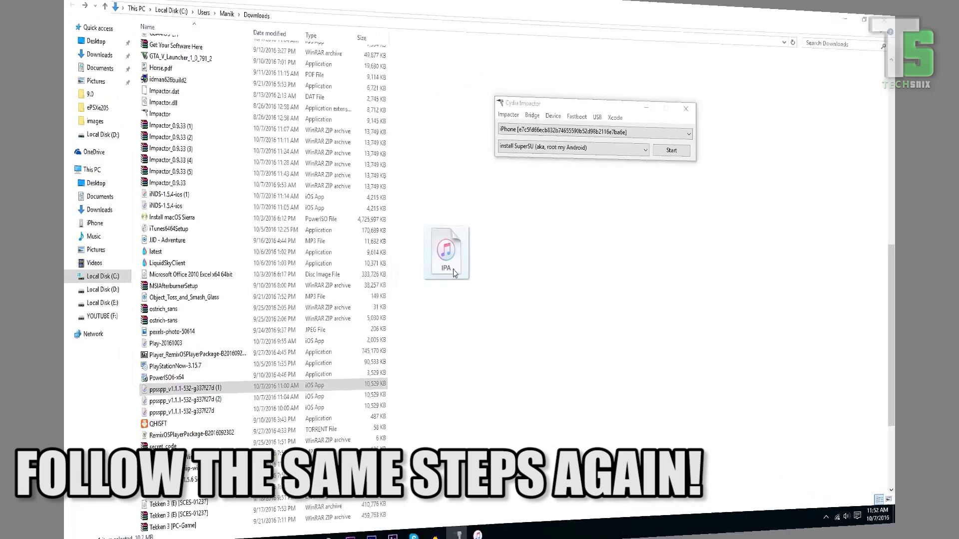
Drop the PPSSPP IPA onto Cydia Impactor and sign in with the Apple ID to install it
{"action": "left_click_drag", "start_coordinate": [454, 268], "coordinate": [574, 150]}
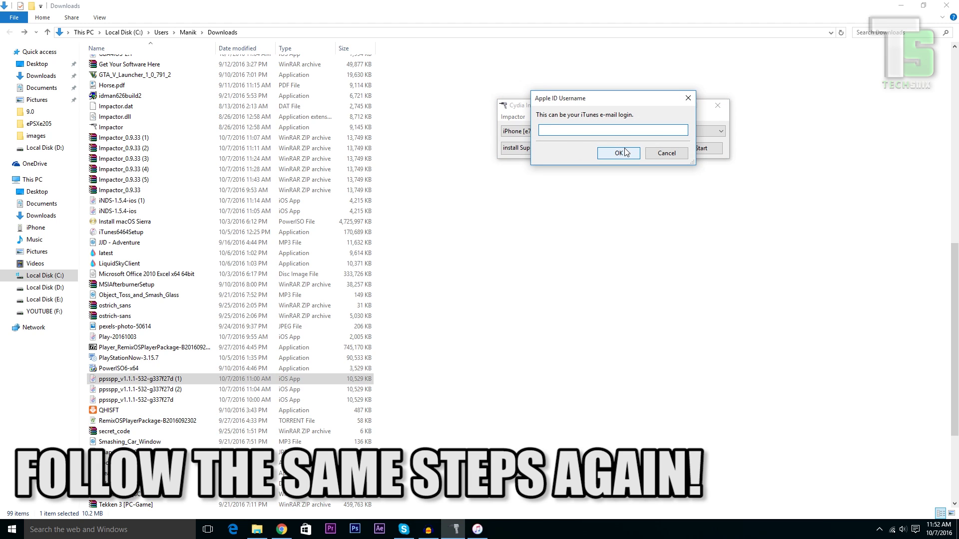
{"action": "key", "text": "Return"}
{"action": "type", "text": "***********"}
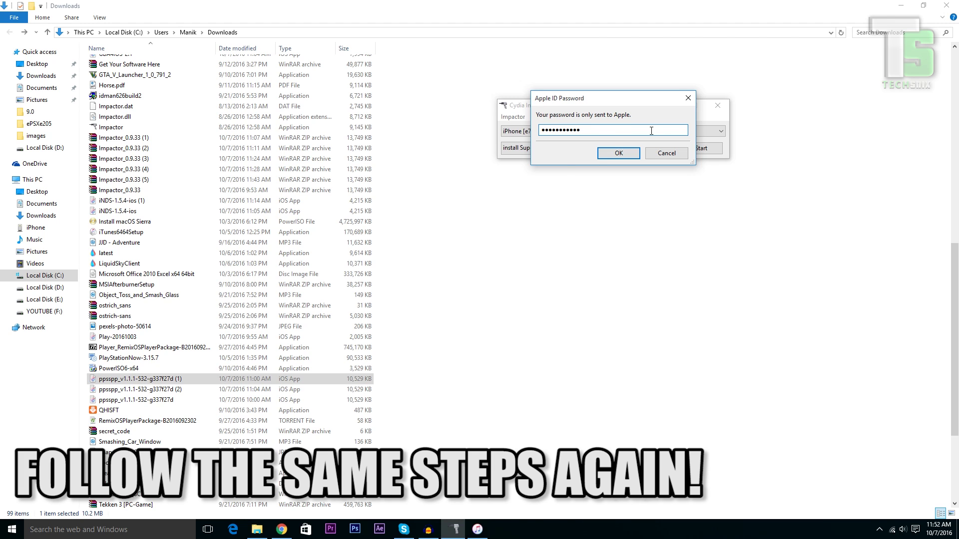
{"action": "left_click", "coordinate": [603, 152]}
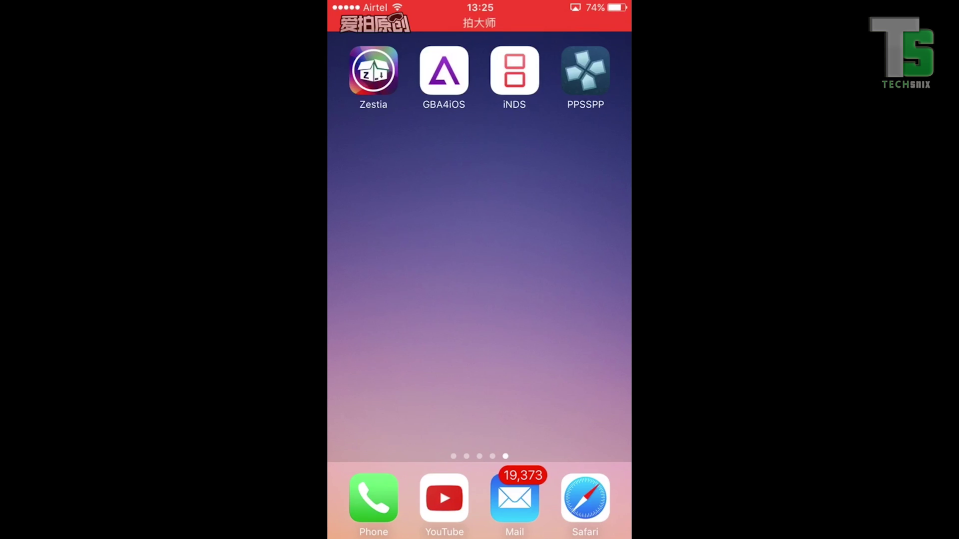
{"action": "left_click", "coordinate": [444, 71]}
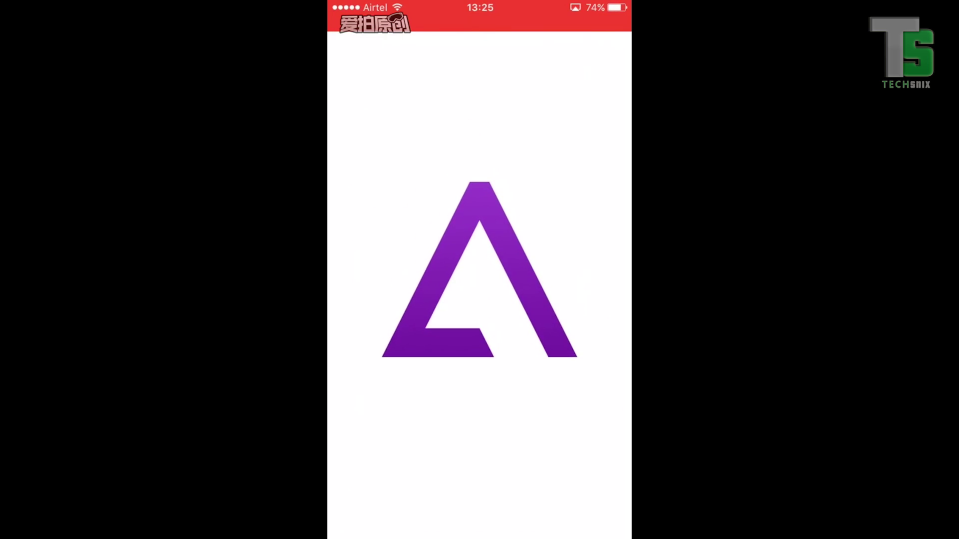